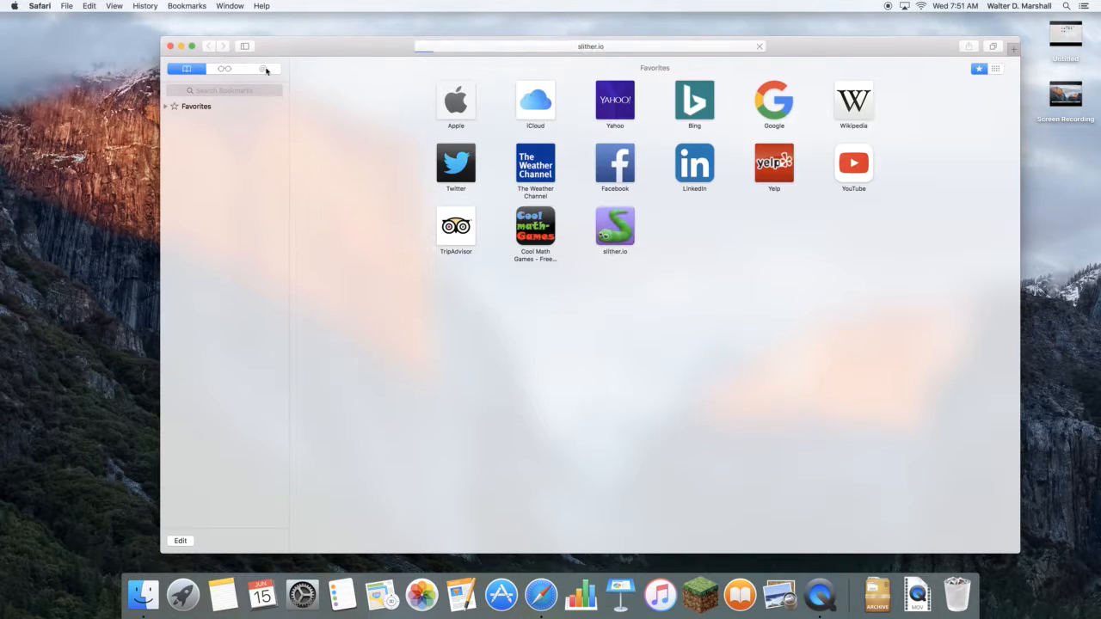
# - Expand the Safari window to full screen while slither.io loads
pyautogui.click(192, 46)
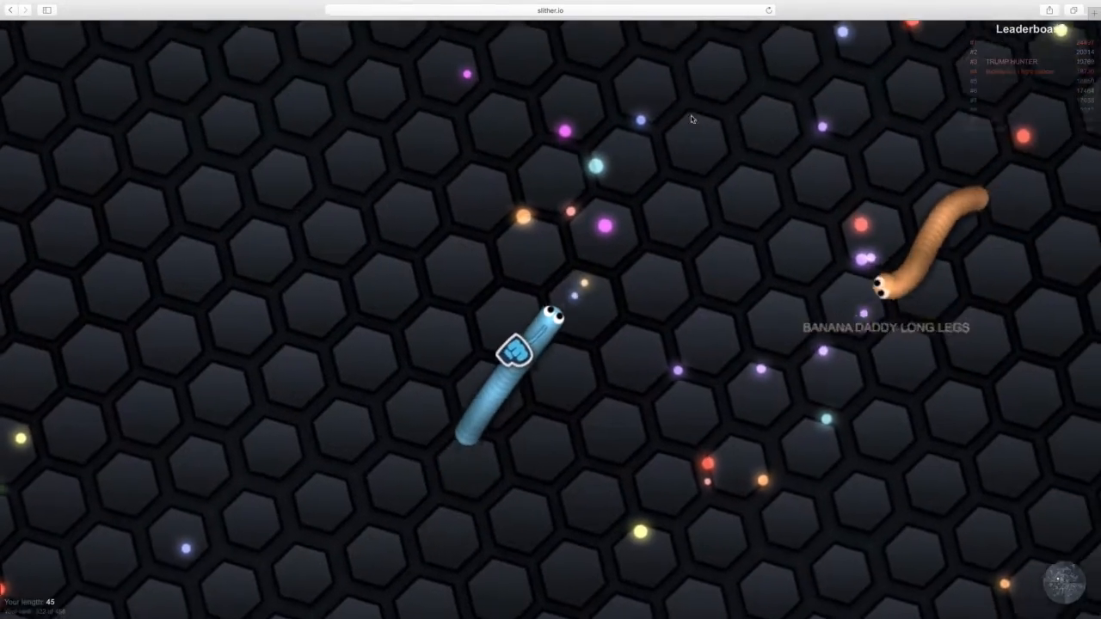
# - Boost the snake upward until it crashes, ending the round at length 256
pyautogui.moveTo(675, 116)
pyautogui.mouseDown()
pyautogui.moveTo(561, 91)
pyautogui.moveTo(637, 362)
pyautogui.mouseUp()
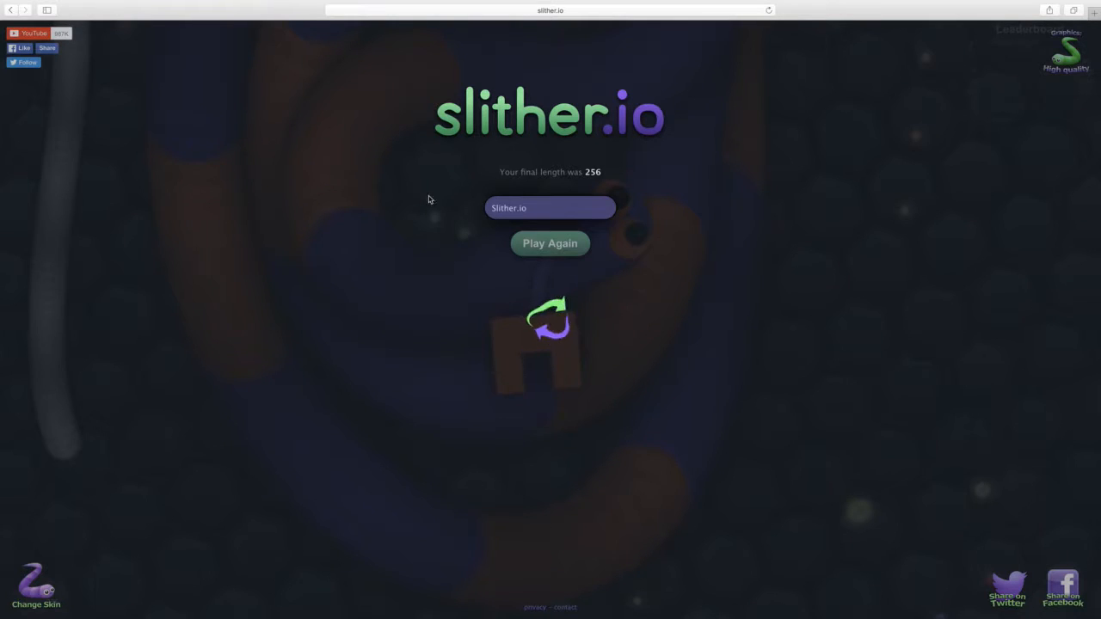
# - Bring up the page address with favorites during the round ending at length 66
pyautogui.click(567, 11)
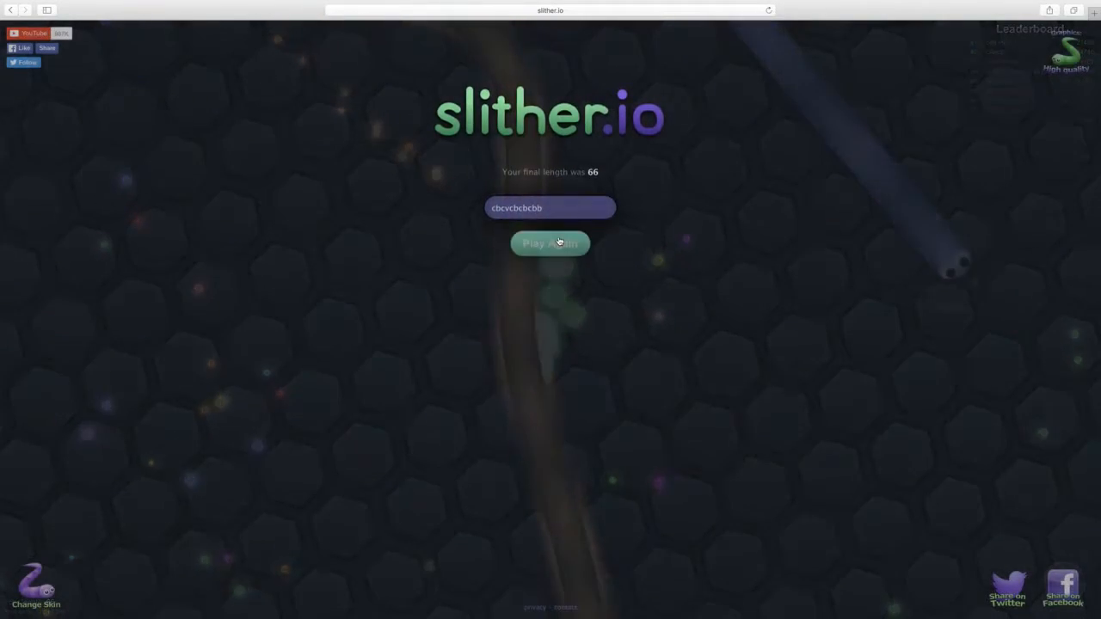
# - Start a new round with the renamed snake and grow it to length 154
pyautogui.click(559, 241)
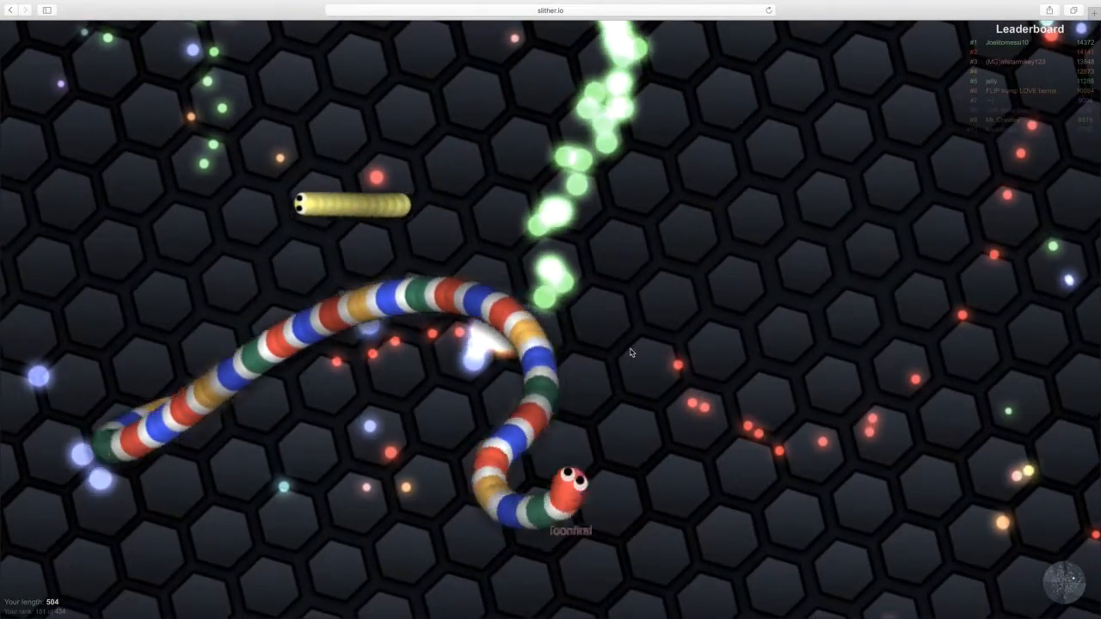
# - Boost the striped snake with space until it collides at length 504
pyautogui.press('space')
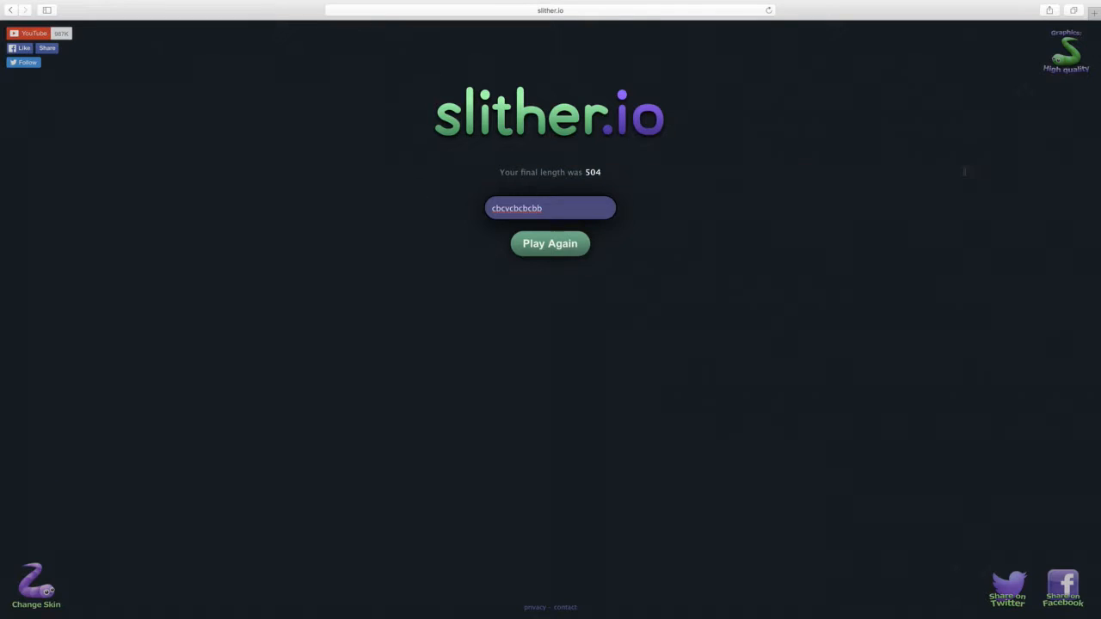
# - Select the snake name text on the game-over screen before restarting
pyautogui.moveTo(697, 152); pyautogui.dragTo(920, 304)
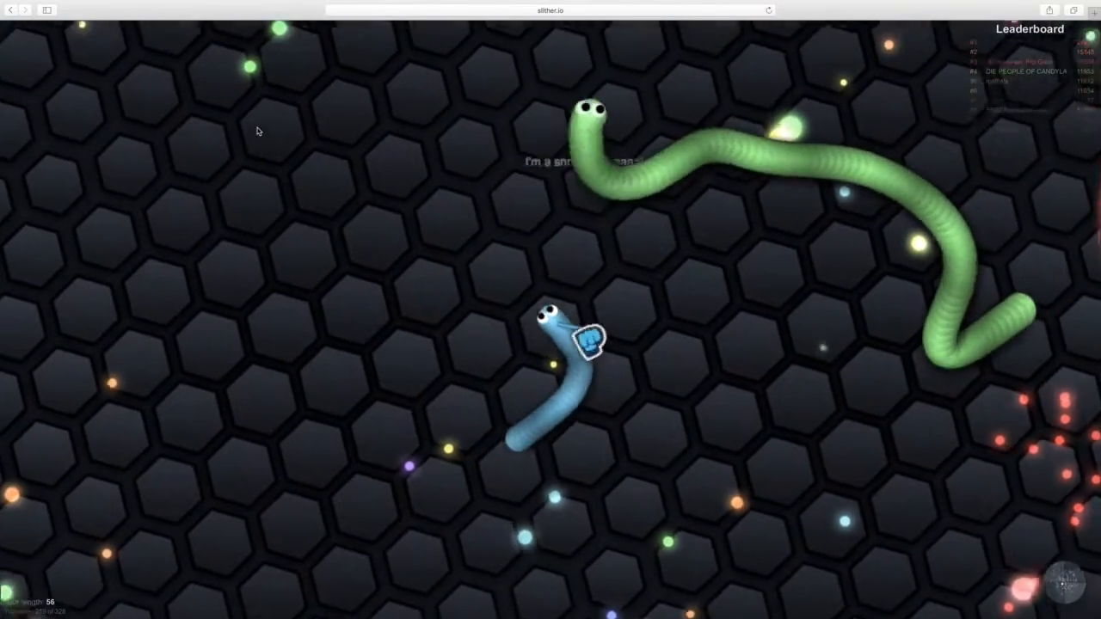
# - Steer and boost the blue snake until it dies at length 10
pyautogui.moveTo(256, 131)
pyautogui.mouseDown()
pyautogui.moveTo(651, 499)
pyautogui.moveTo(784, 372)
pyautogui.mouseUp()
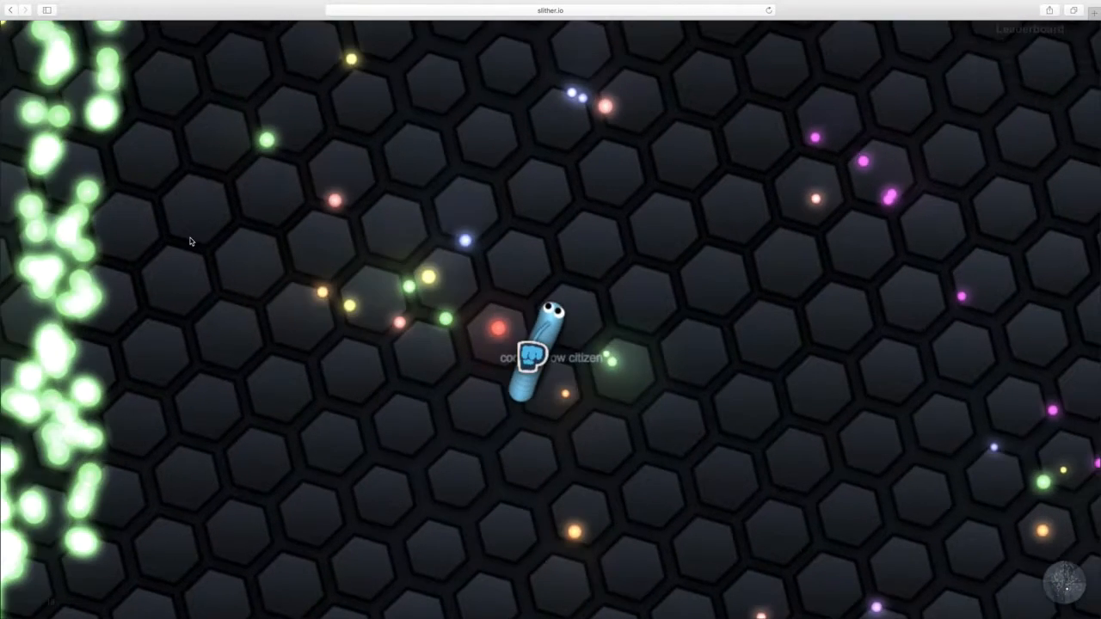
# - Steer 'coco borrow citizen' across the arena while boosting until it dies at 1009
pyautogui.moveTo(24, 295); pyautogui.dragTo(289, 438)
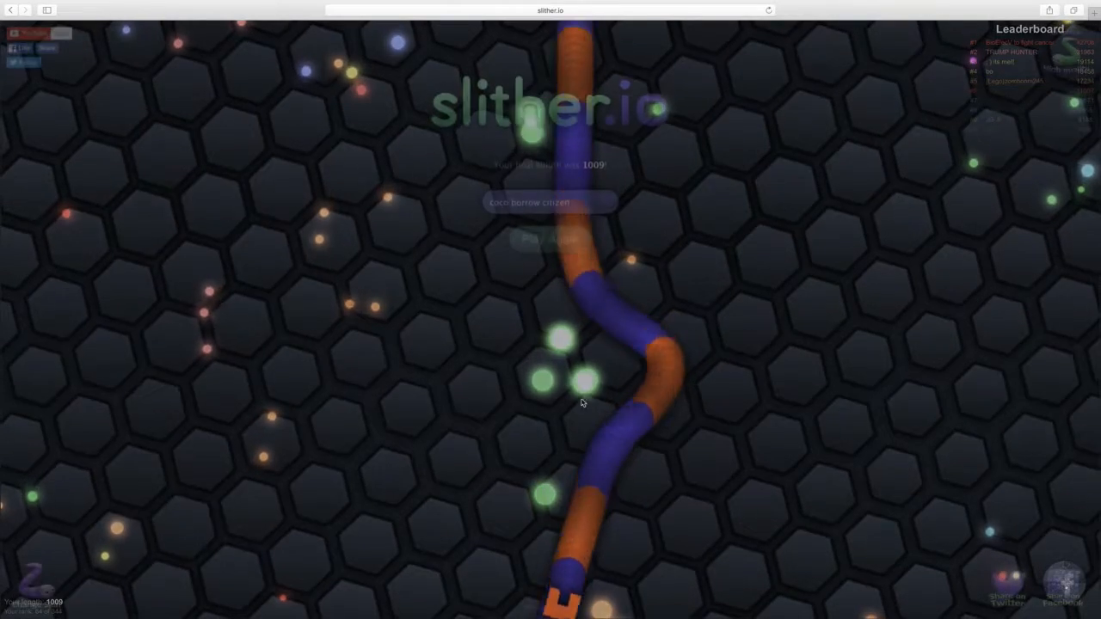
# - Restart with Play Again, then Enter after the quick 86-length death, keeping the nickname
pyautogui.click(564, 244)
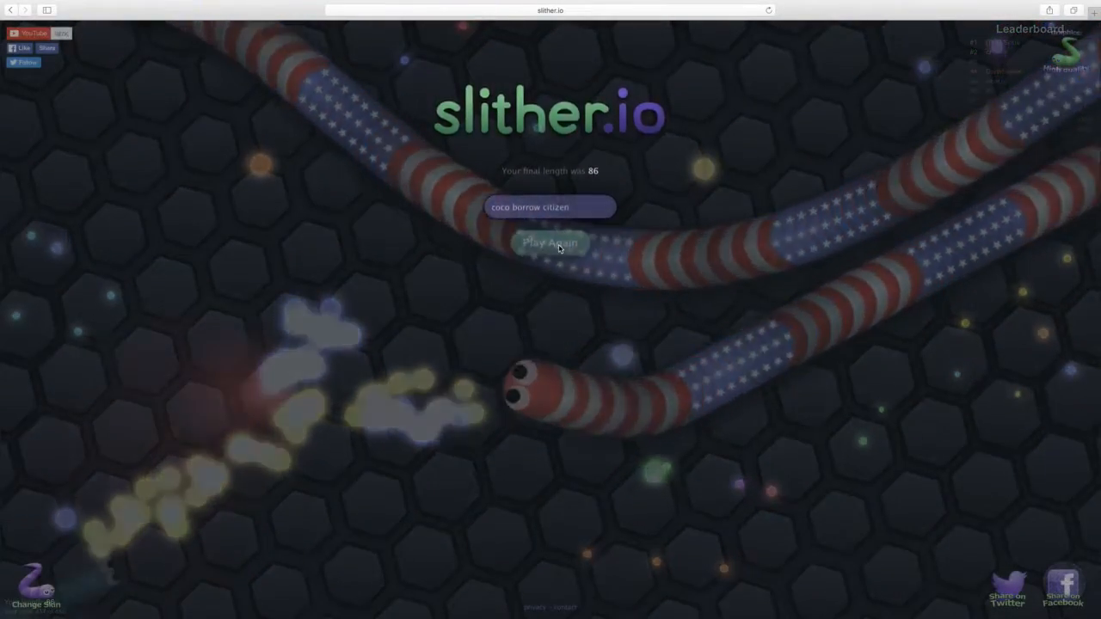
pyautogui.press('Return')
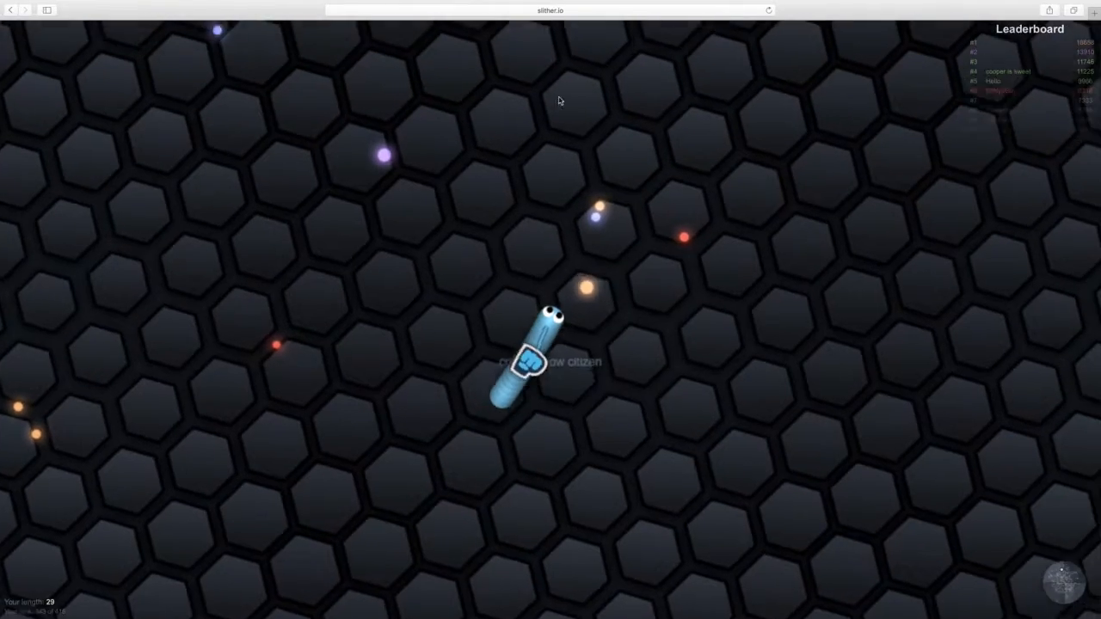
# - Steer and boost the blue snake past a big rival, its length dropping from 129 to 85
pyautogui.moveTo(278, 274)
pyautogui.mouseDown()
pyautogui.moveTo(482, 377)
pyautogui.moveTo(440, 388)
pyautogui.mouseUp()
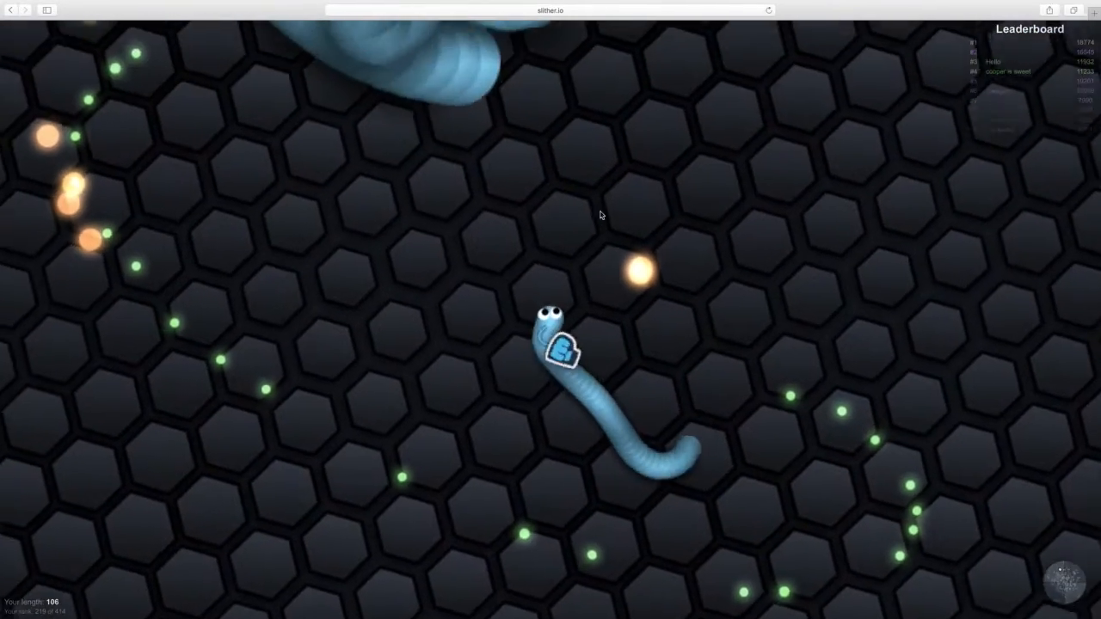
pyautogui.moveTo(444, 566)
pyautogui.mouseDown()
pyautogui.moveTo(286, 557)
pyautogui.moveTo(573, 7)
pyautogui.mouseUp()
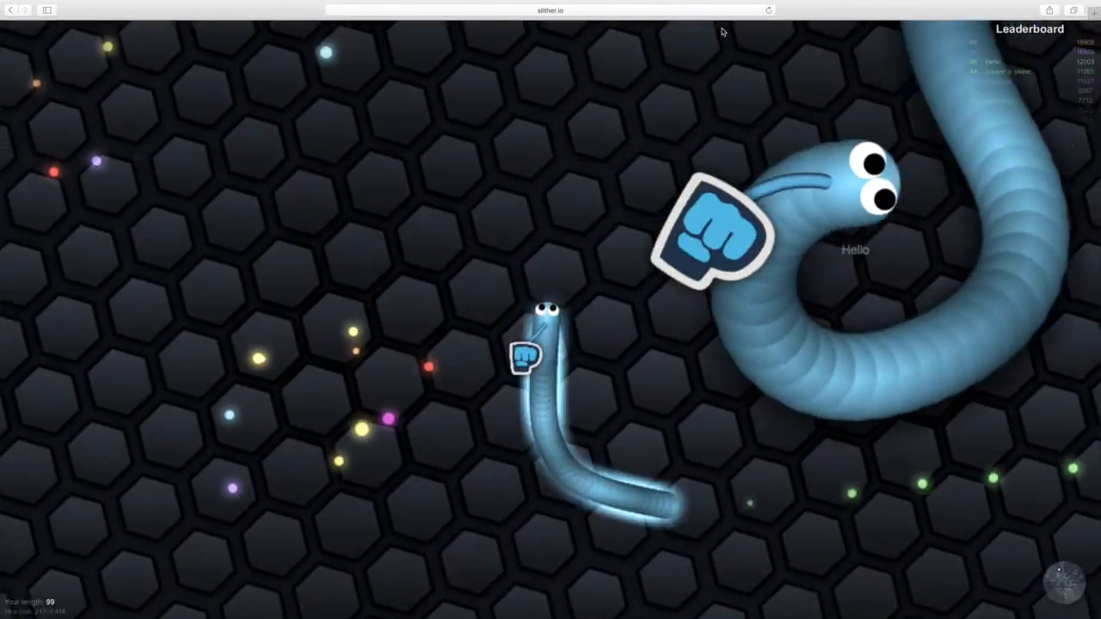
pyautogui.moveTo(573, 7)
pyautogui.mouseDown()
pyautogui.moveTo(472, 146)
pyautogui.moveTo(420, 118)
pyautogui.mouseUp()
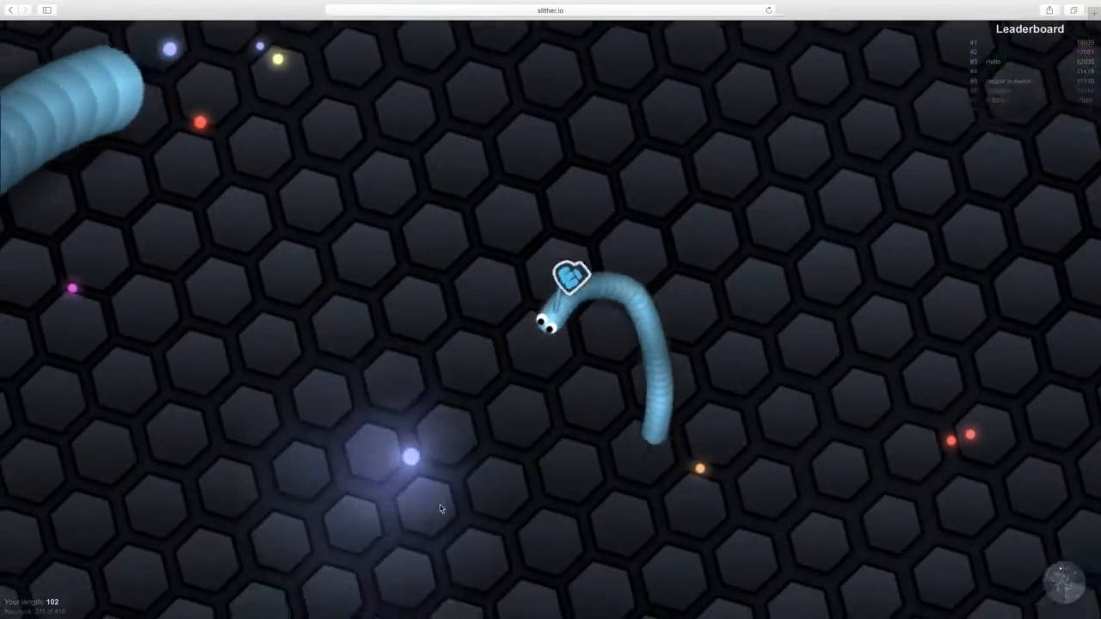
pyautogui.moveTo(437, 508)
pyautogui.mouseDown()
pyautogui.moveTo(603, 291)
pyautogui.moveTo(567, 215)
pyautogui.mouseUp()
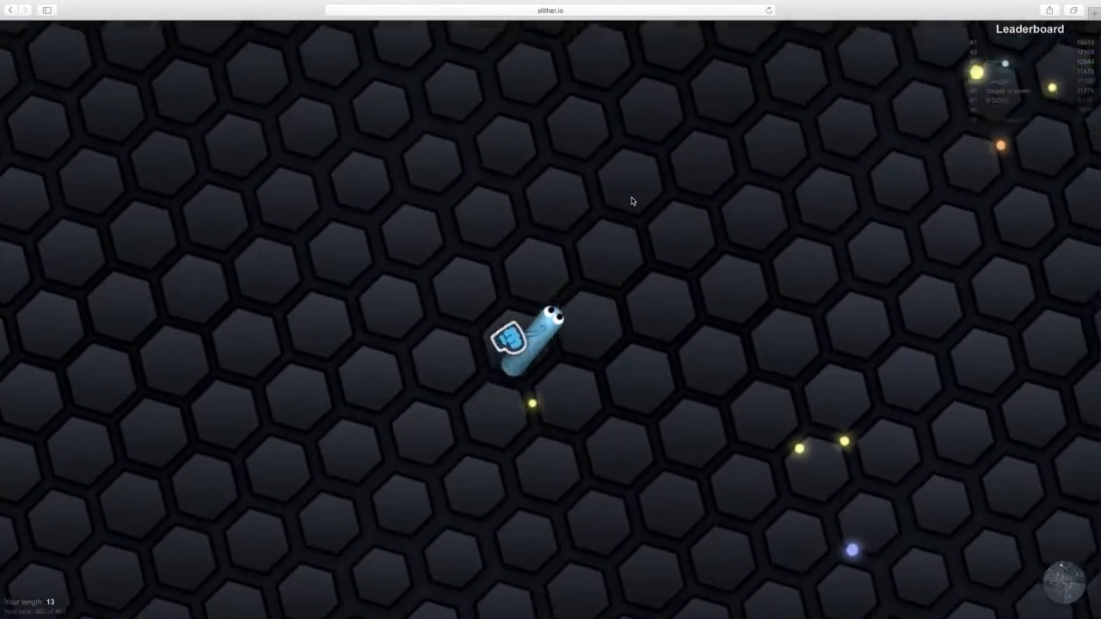
# - Steer the short snake upward, then bring up Mission Control to leave the full-screen game
pyautogui.moveTo(632, 200); pyautogui.dragTo(602, 167)
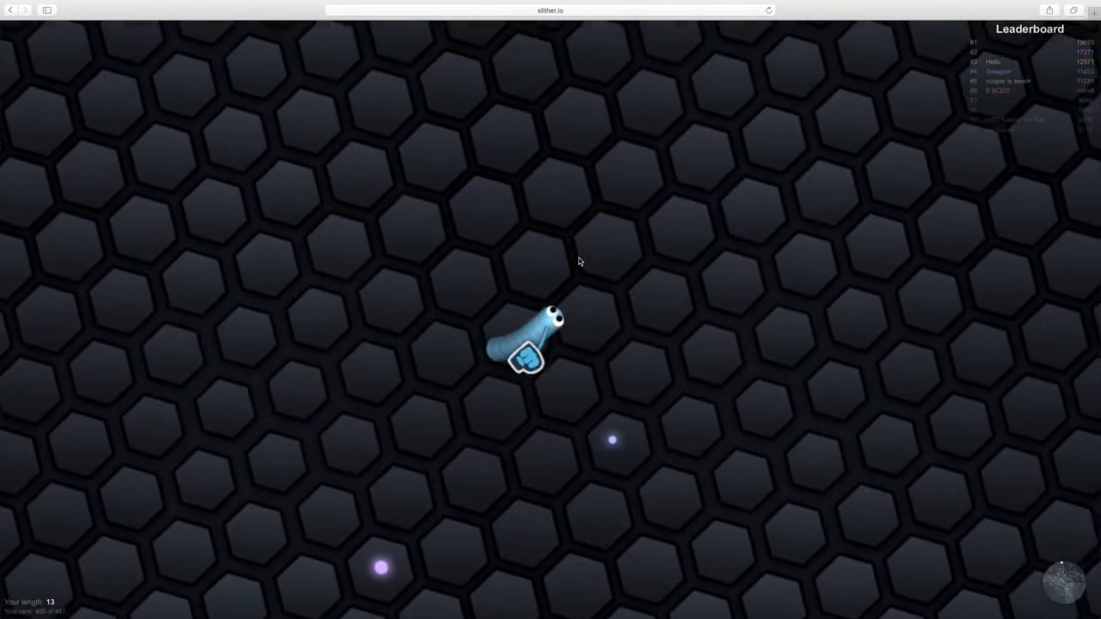
pyautogui.hotkey('ctrl', 'Up')
# - Switch to the desktop space and back into the full-screen slither.io game to keep playing
pyautogui.click(654, 86)
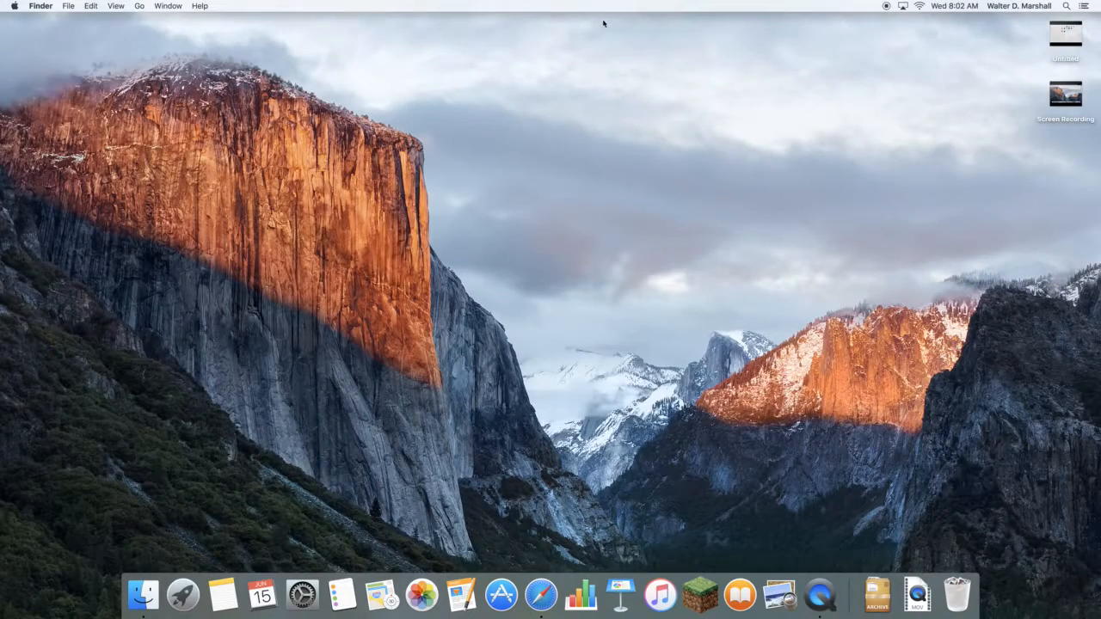
pyautogui.click(541, 595)
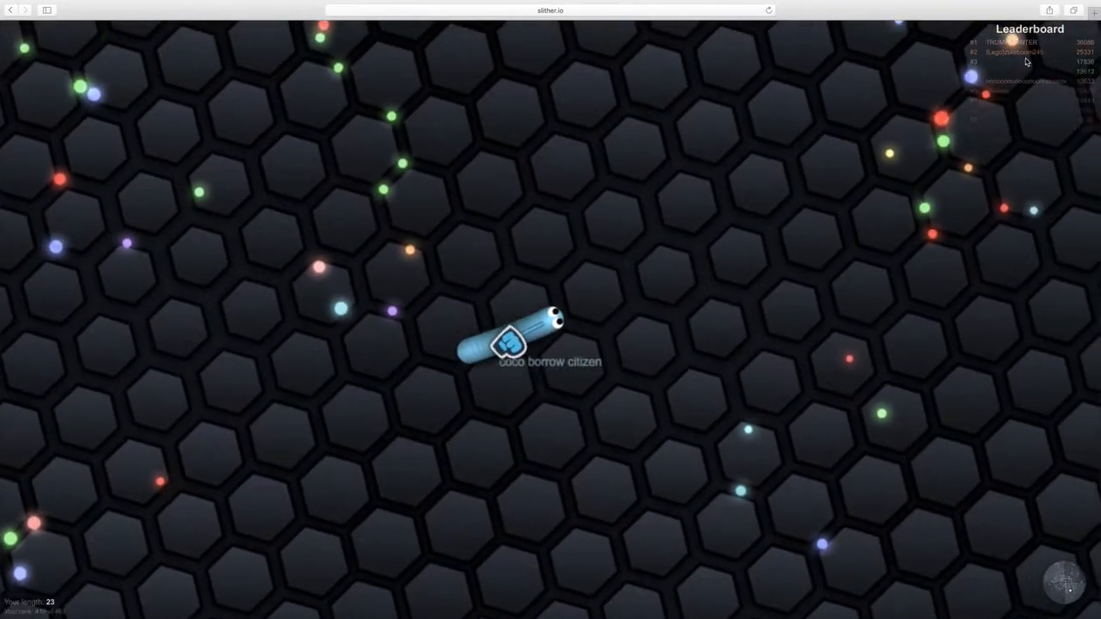
# - Boost the snake across the field and turn right past the rainbow snake until it dies at length 10
pyautogui.moveTo(1025, 61); pyautogui.dragTo(589, 456)
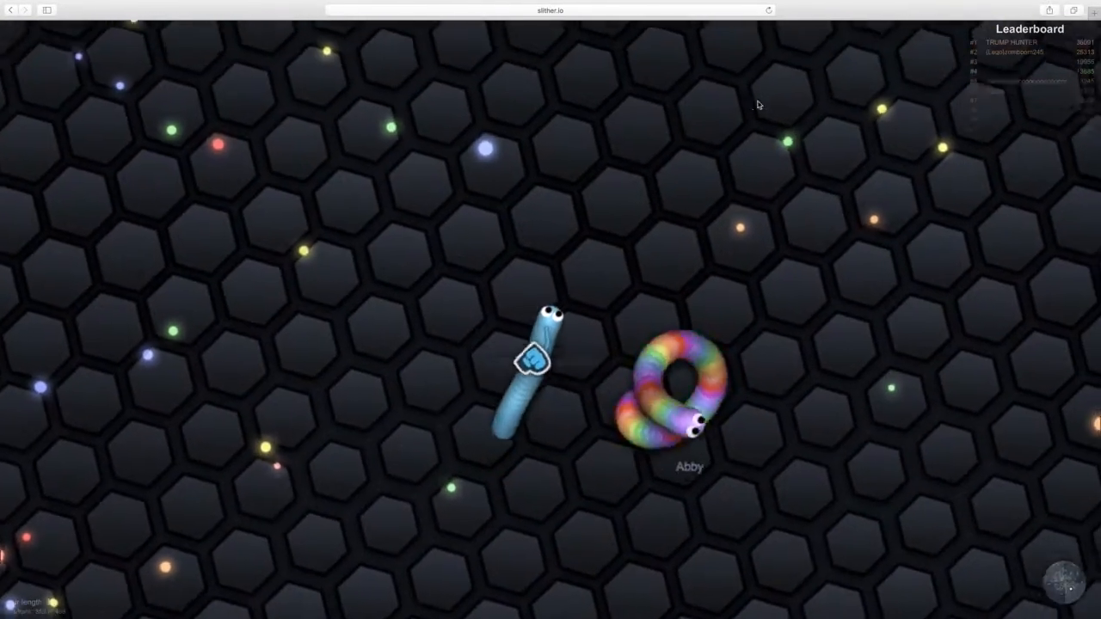
pyautogui.moveTo(759, 106)
pyautogui.mouseDown()
pyautogui.moveTo(685, 329)
pyautogui.moveTo(592, 82)
pyautogui.moveTo(919, 15)
pyautogui.mouseUp()
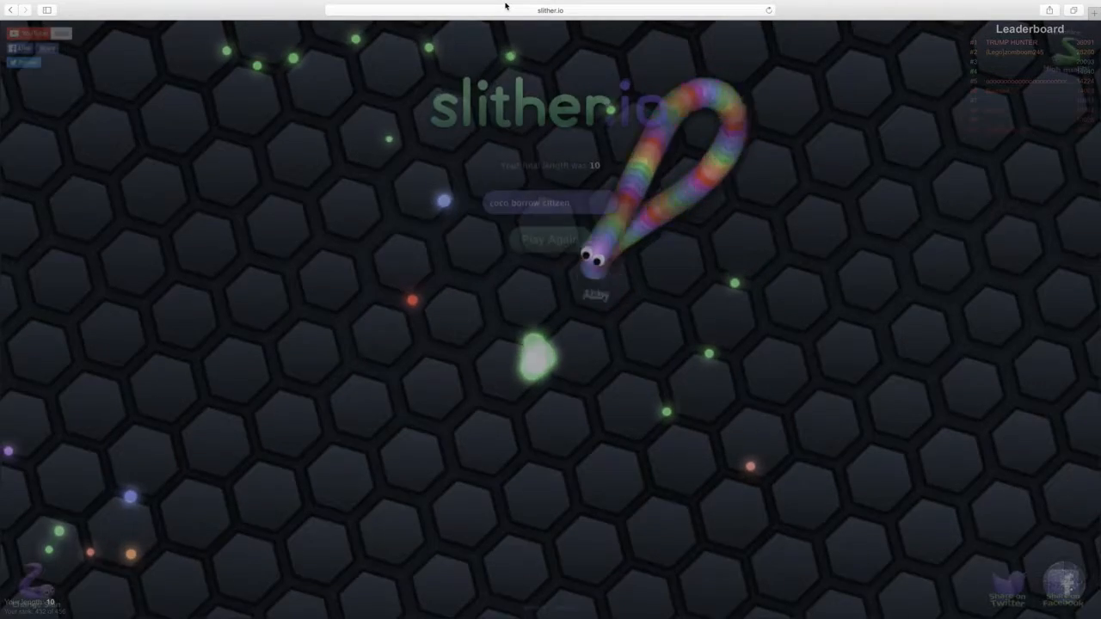
# - Restart as coco borrow citizen with Play Again and play the round out to length 30
pyautogui.click(555, 243)
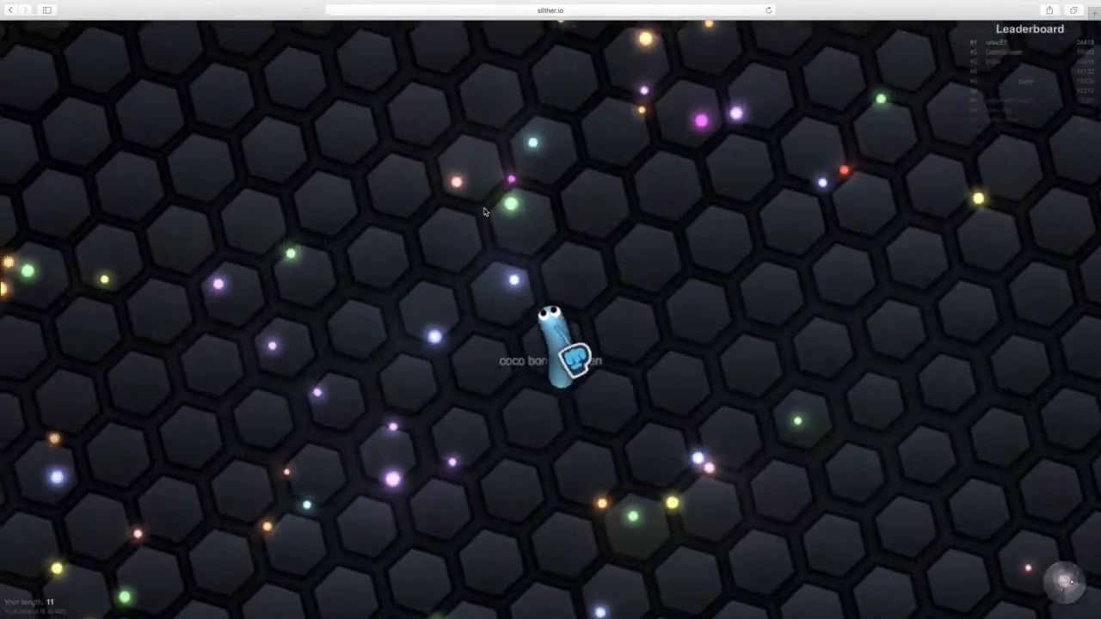